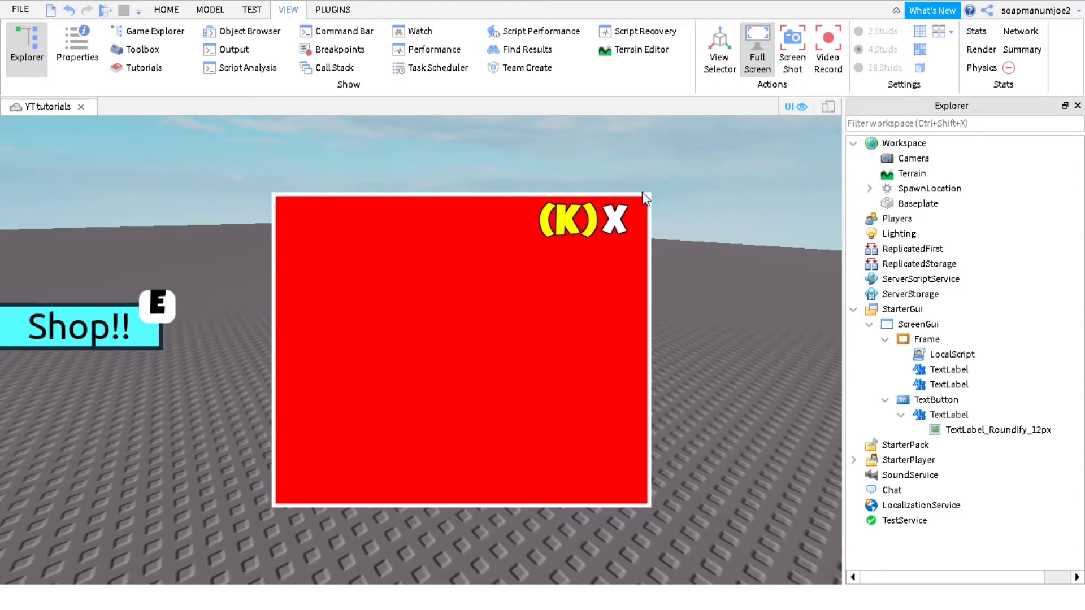
Uncheck Visible on the red shop frame so it starts hidden
{"action": "left_click", "coordinate": [926, 339]}
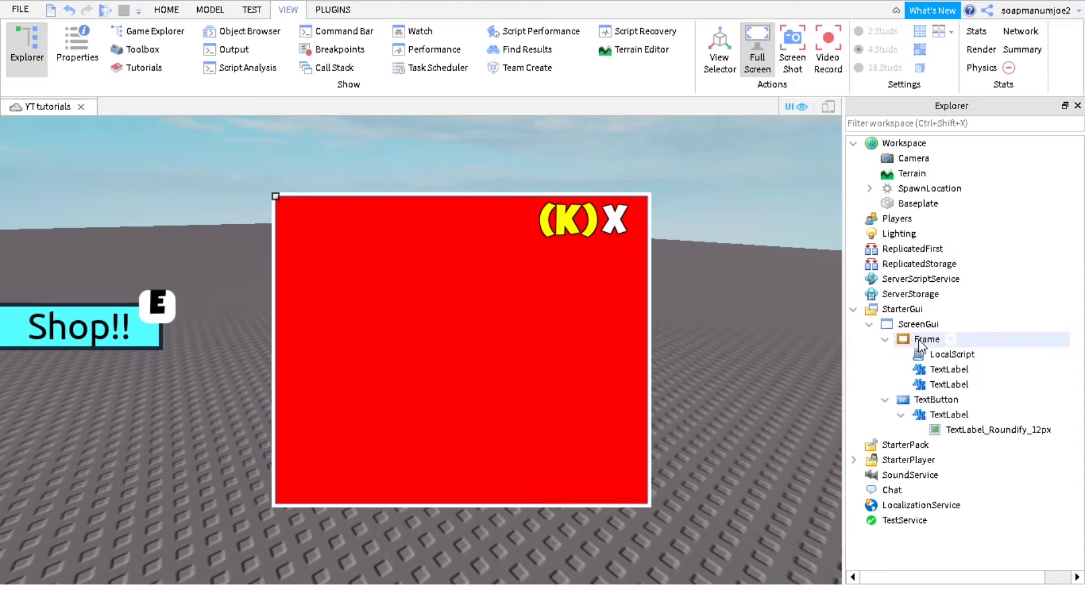
{"action": "left_click", "coordinate": [289, 9]}
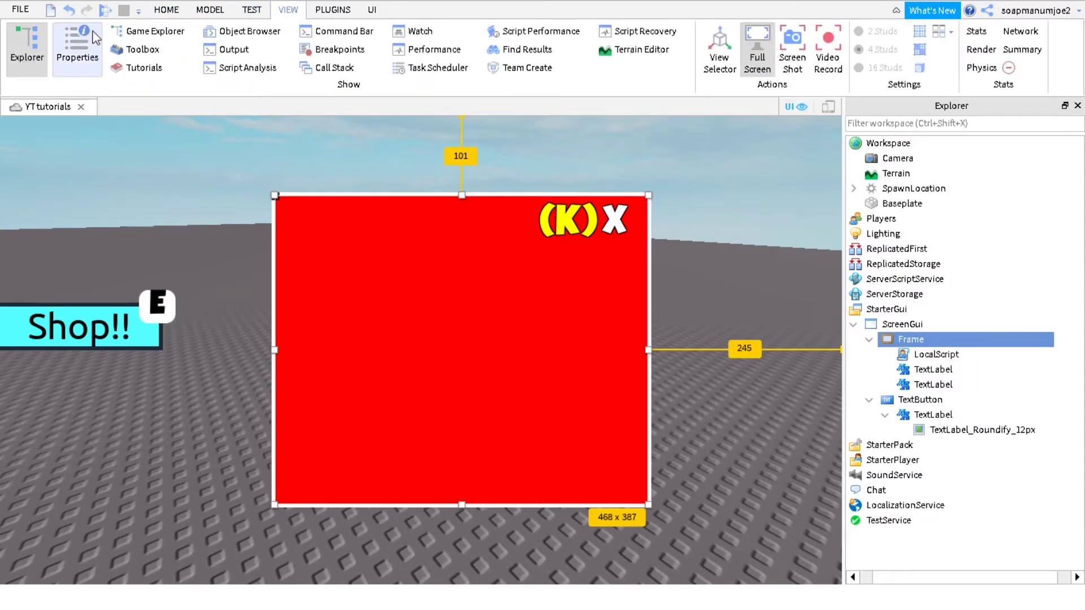
{"action": "left_click", "coordinate": [78, 47]}
{"action": "left_click", "coordinate": [728, 186]}
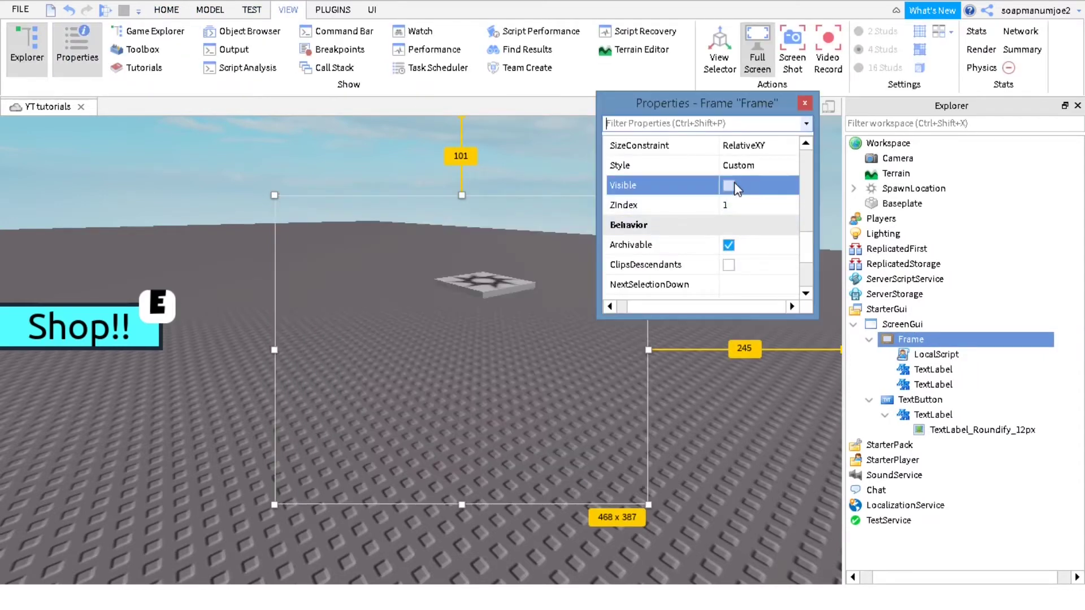
{"action": "left_click", "coordinate": [805, 102]}
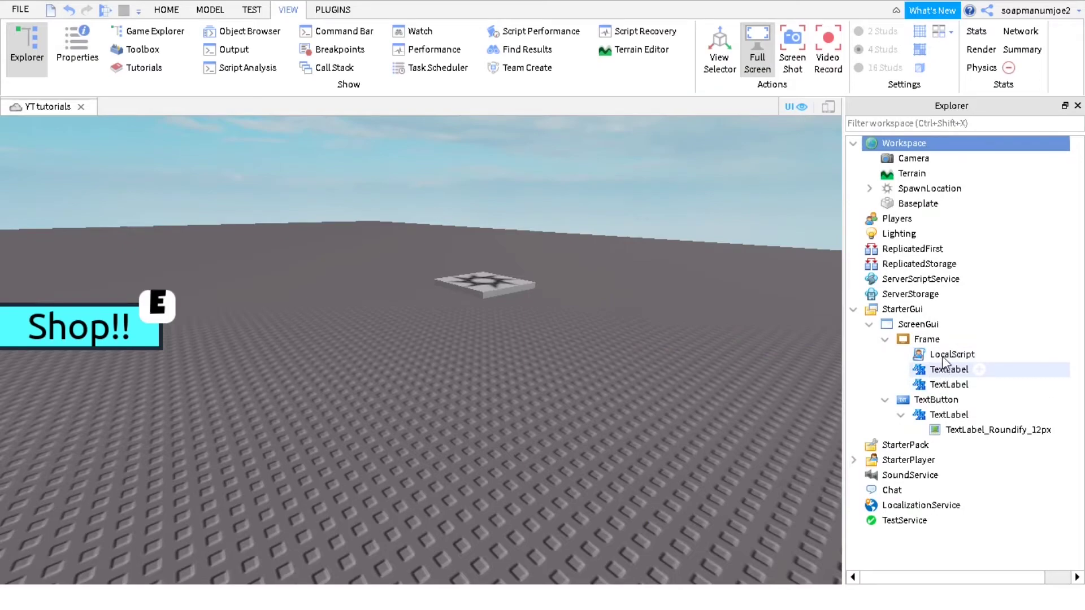
Edit the frame's LocalScript so its line 4 key check responds to the E key
{"action": "left_click", "coordinate": [932, 339]}
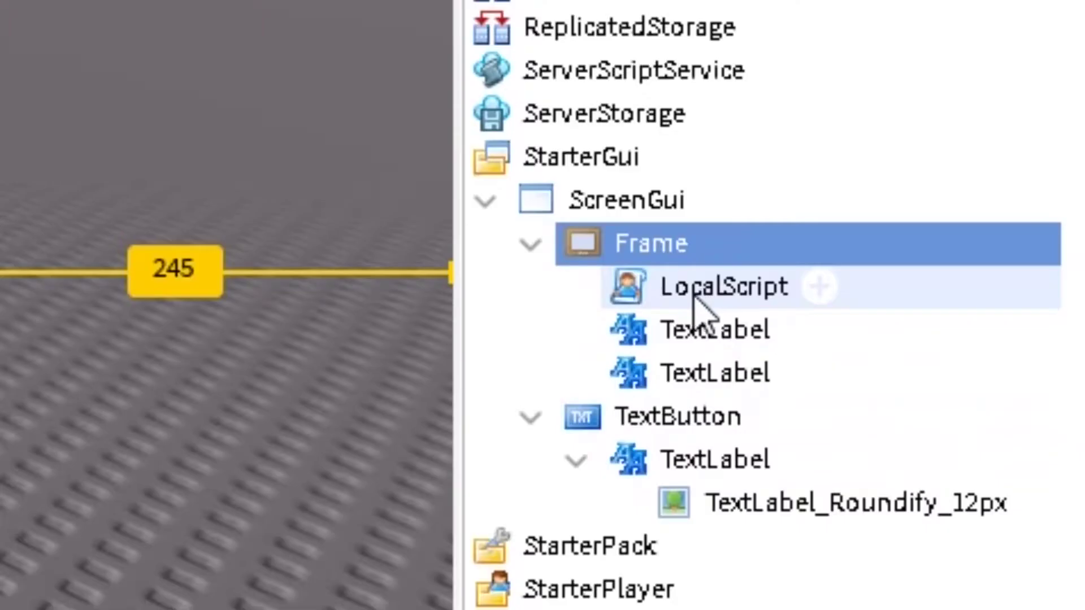
{"action": "left_click", "coordinate": [941, 356]}
{"action": "double_click", "coordinate": [695, 294]}
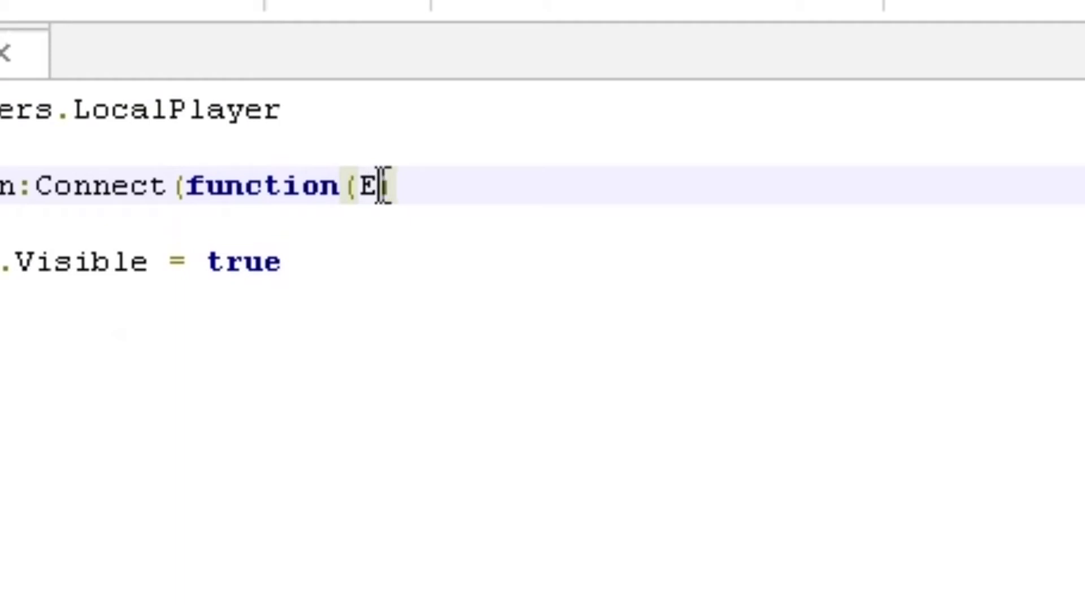
{"action": "key", "text": "BackSpace"}
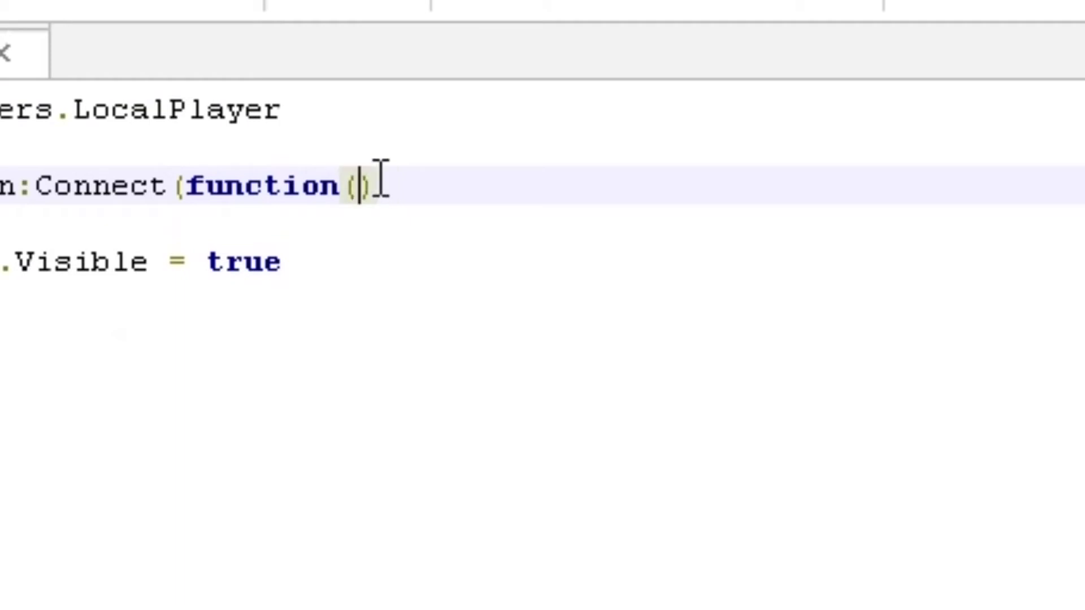
{"action": "type", "text": "H"}
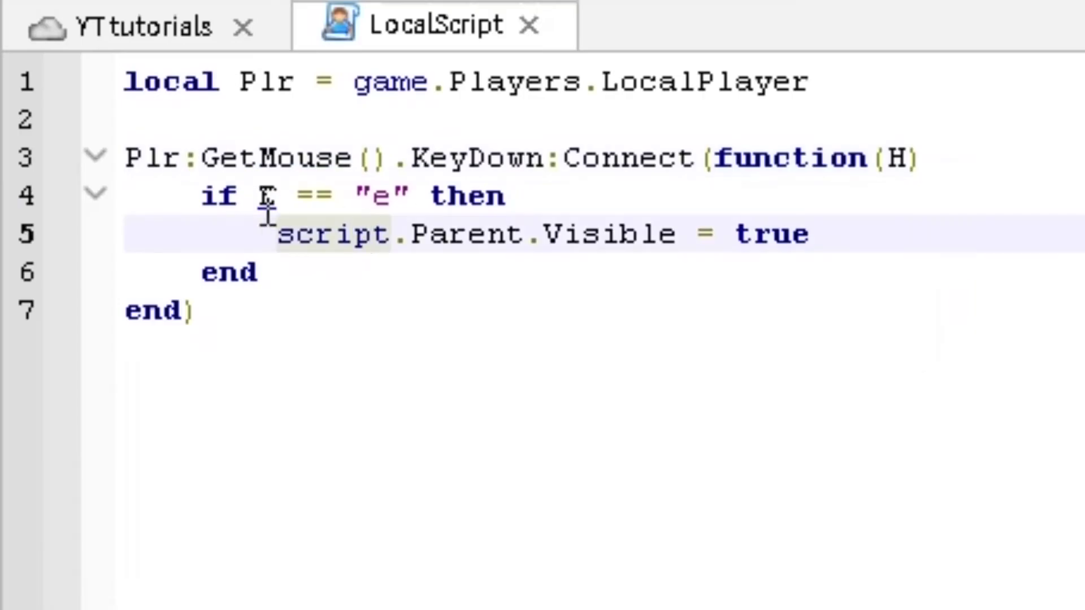
{"action": "left_click", "coordinate": [280, 197]}
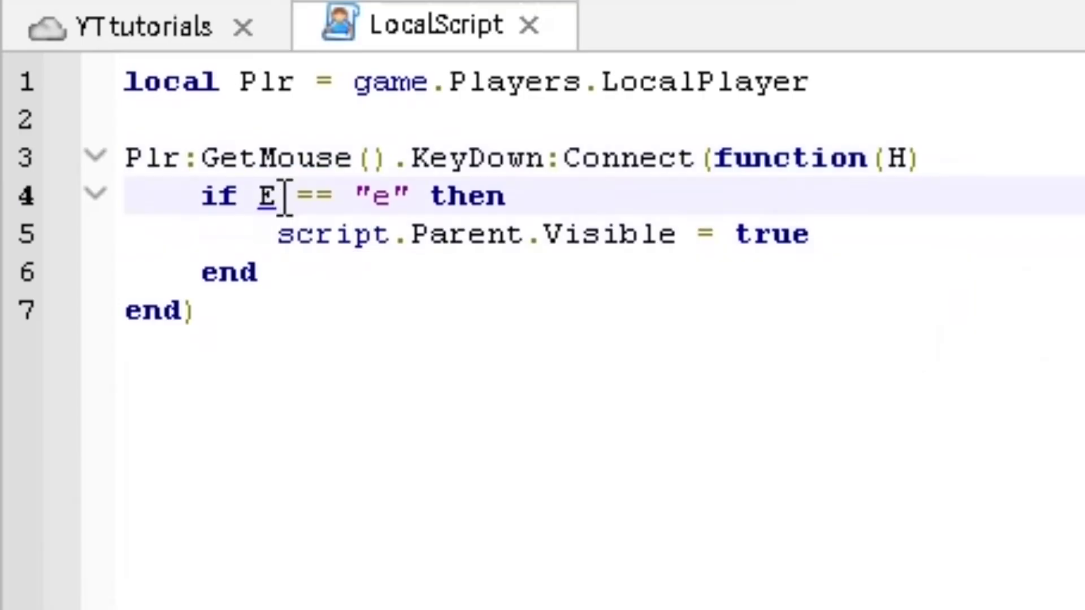
{"action": "key", "text": "BackSpace"}
{"action": "type", "text": "H"}
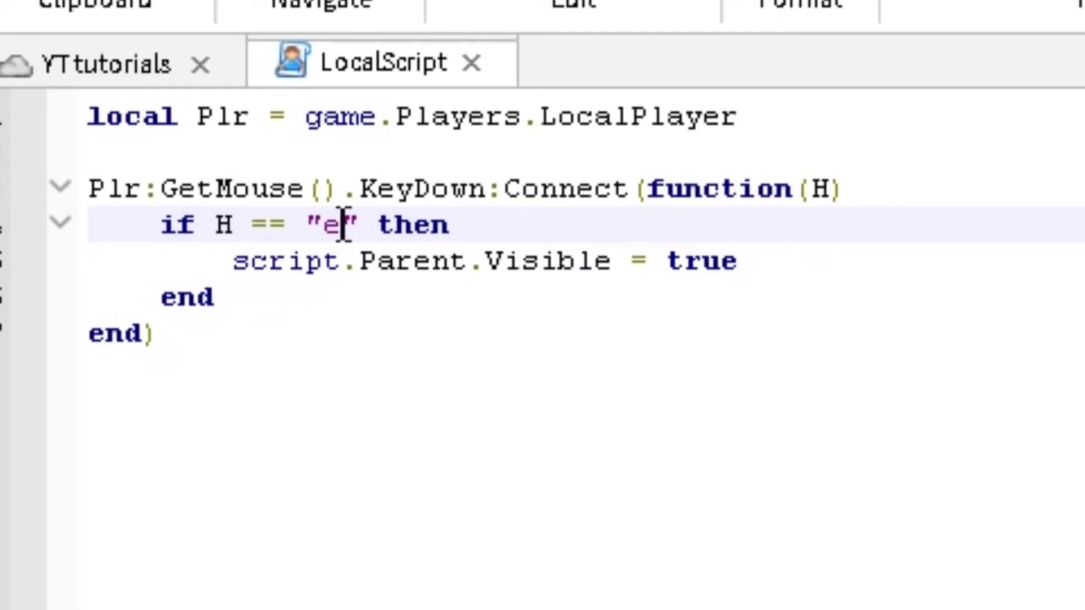
{"action": "left_click", "coordinate": [345, 228]}
{"action": "key", "text": "BackSpace"}
{"action": "type", "text": "h"}
{"action": "key", "text": "Tab"}
{"action": "type", "text": "E"}
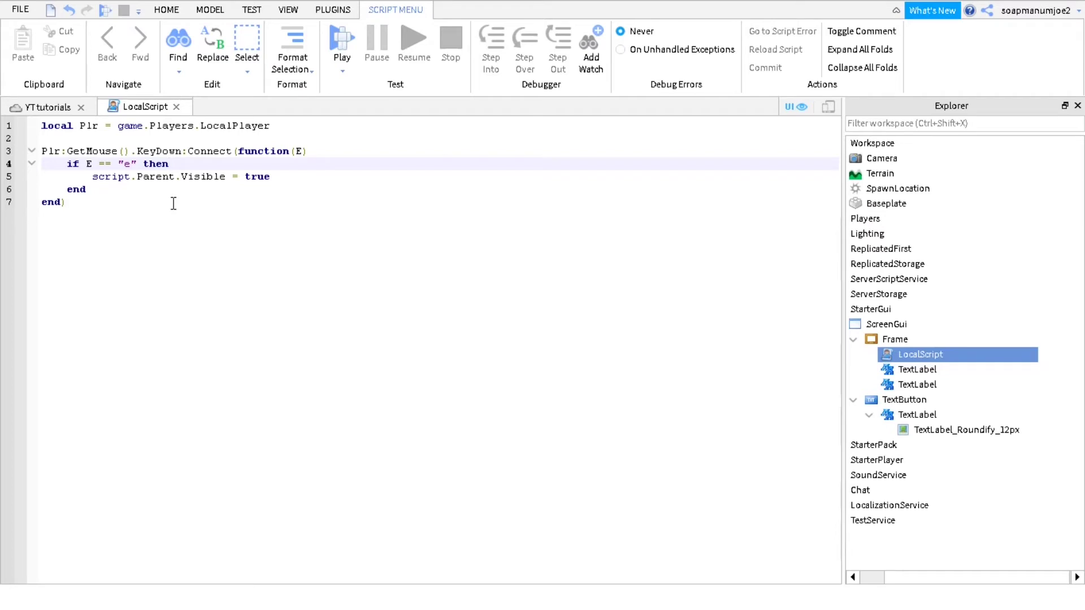
Add a new LocalScript to the shop frame and clear its default print line
{"action": "left_click", "coordinate": [184, 126]}
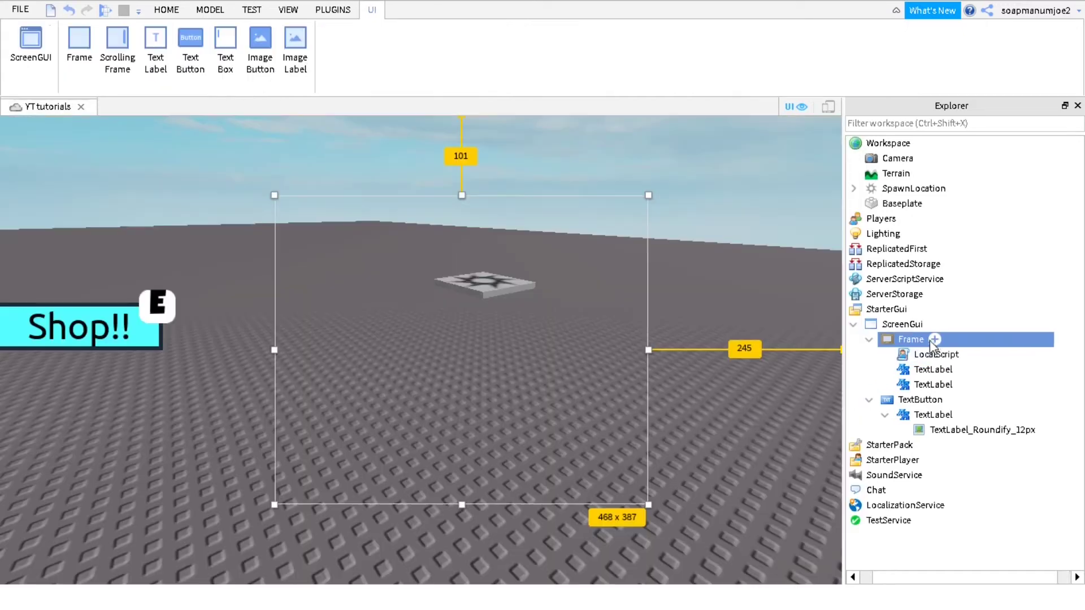
{"action": "left_click", "coordinate": [933, 340]}
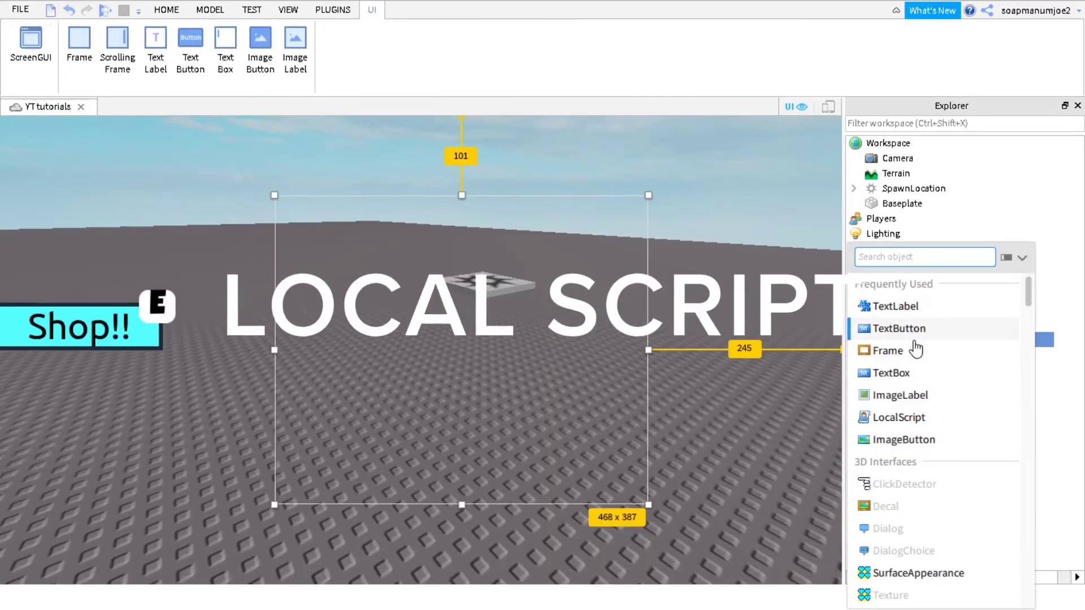
{"action": "left_click", "coordinate": [898, 417]}
{"action": "key", "text": "ctrl+a"}
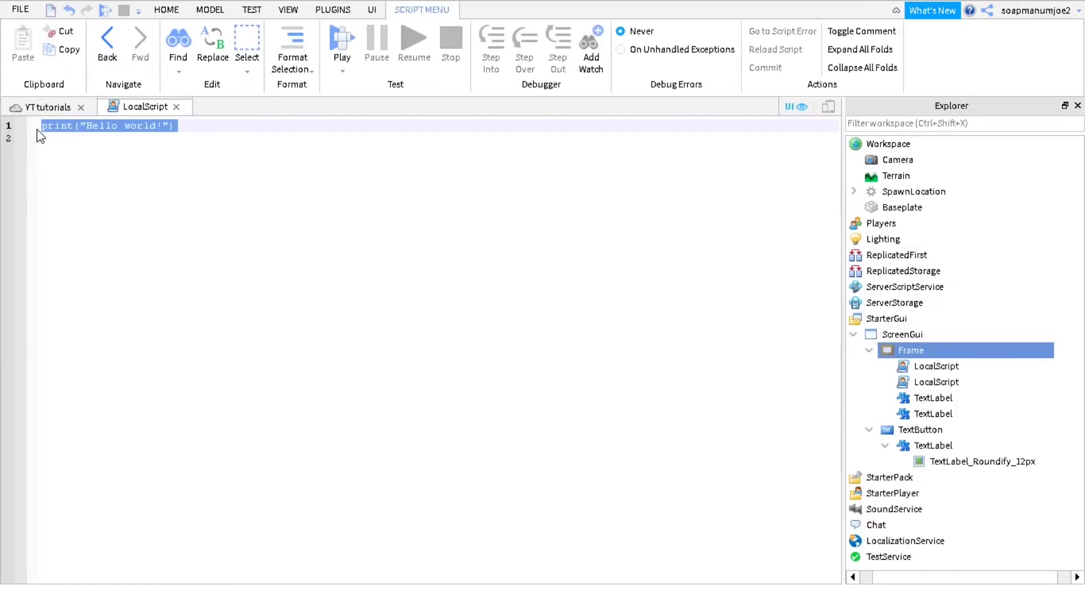
{"action": "key", "text": "BackSpace"}
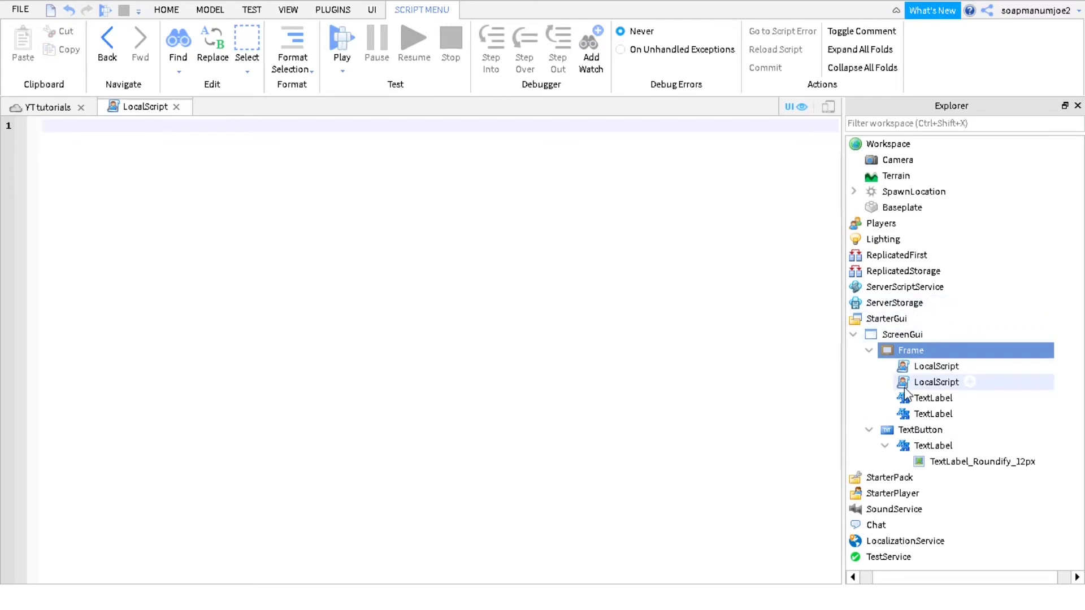
Copy the original LocalScript's seven lines of code into the new script
{"action": "left_click", "coordinate": [903, 387]}
{"action": "double_click", "coordinate": [936, 367]}
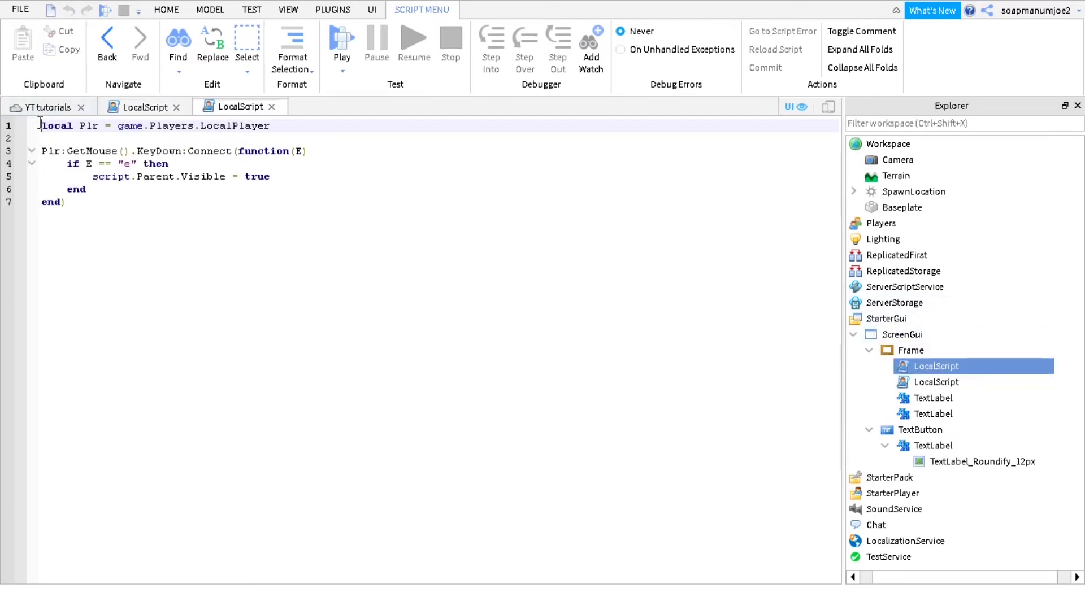
{"action": "left_click_drag", "start_coordinate": [40, 125], "coordinate": [229, 249]}
{"action": "key", "text": "ctrl+c"}
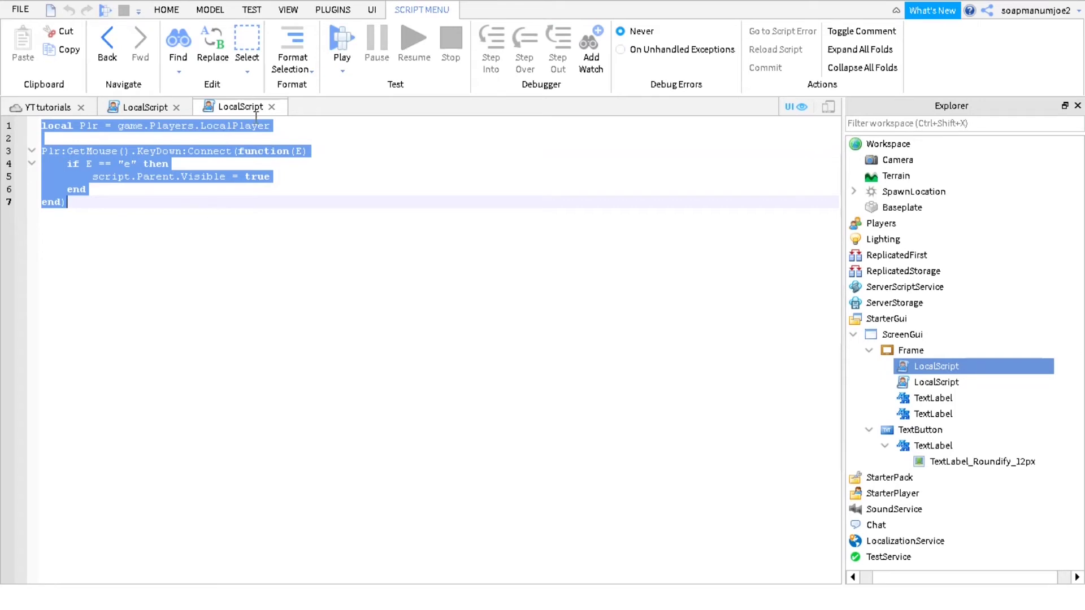
{"action": "left_click", "coordinate": [274, 107]}
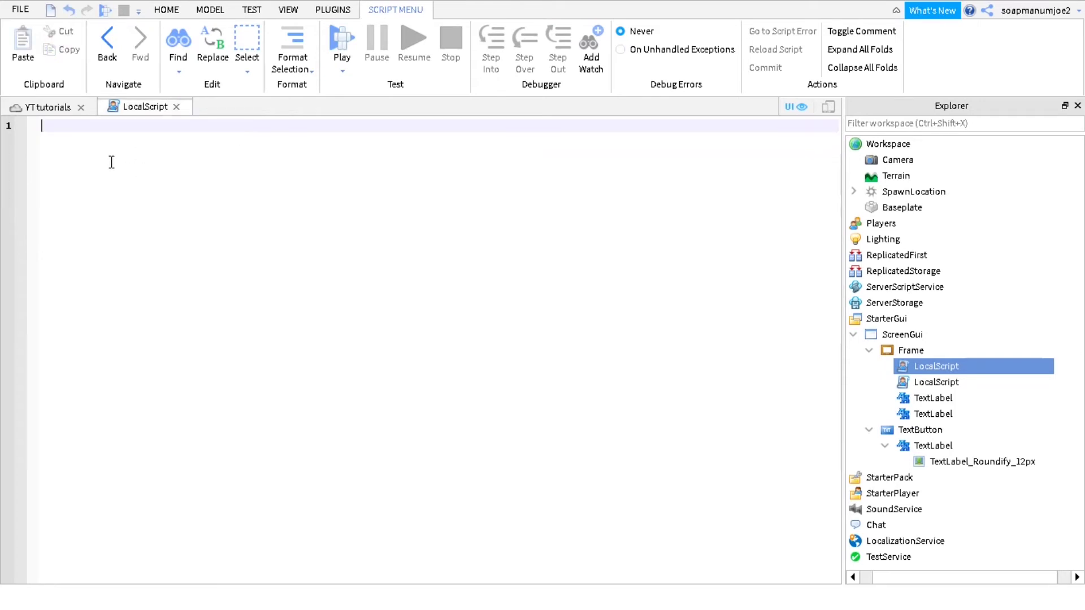
{"action": "key", "text": "ctrl+v"}
Change Visible to false and the key from E to K, then close the script
{"action": "left_click", "coordinate": [281, 177]}
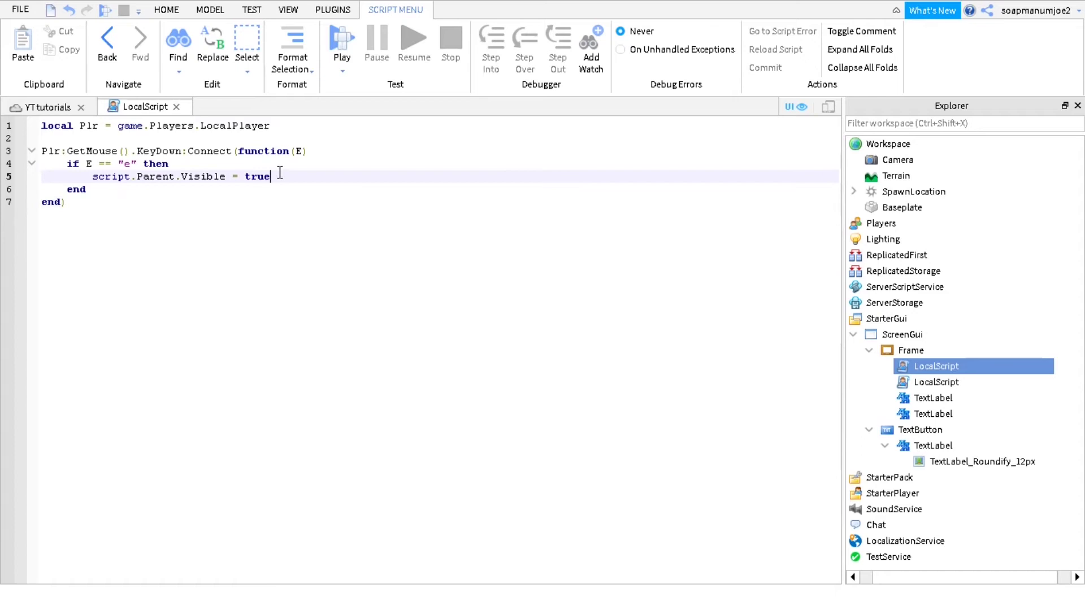
{"action": "key", "text": "BackSpace"}
{"action": "key", "text": "BackSpace"}
{"action": "key", "text": "BackSpace"}
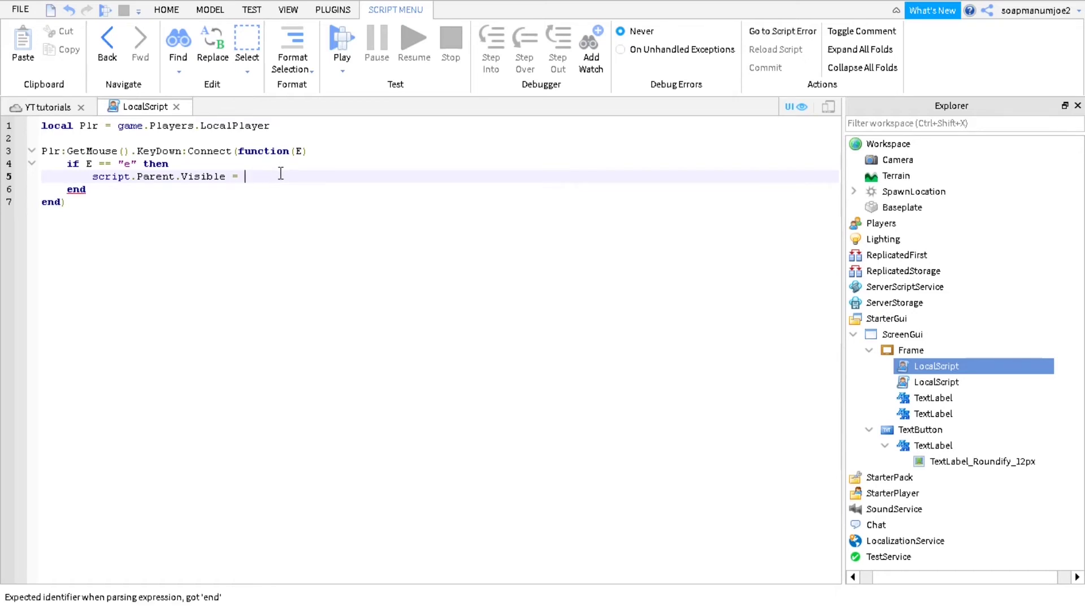
{"action": "type", "text": "fal"}
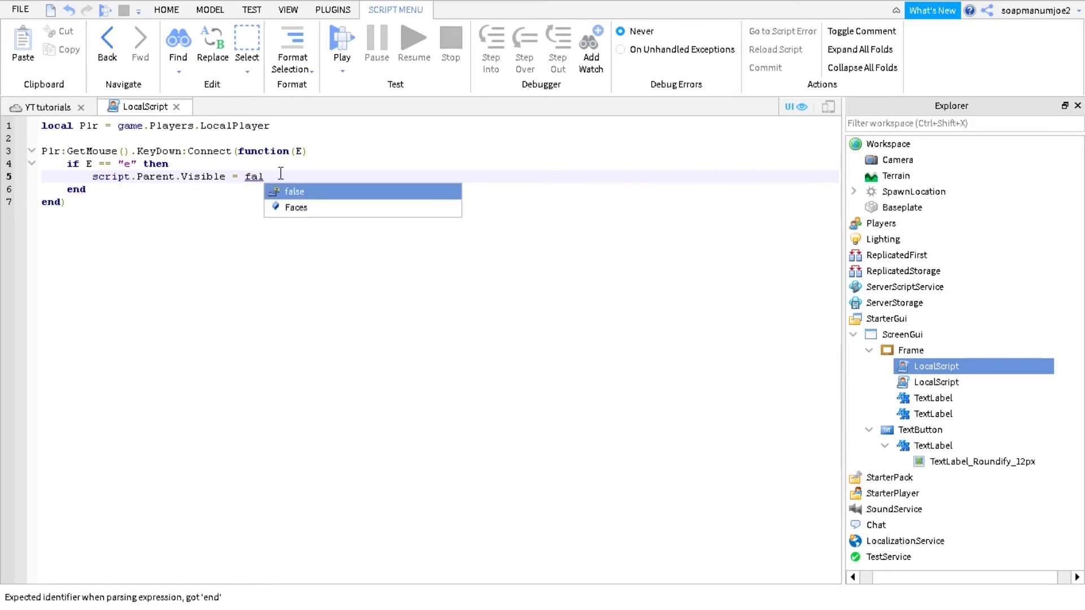
{"action": "key", "text": "Return"}
{"action": "double_click", "coordinate": [88, 164]}
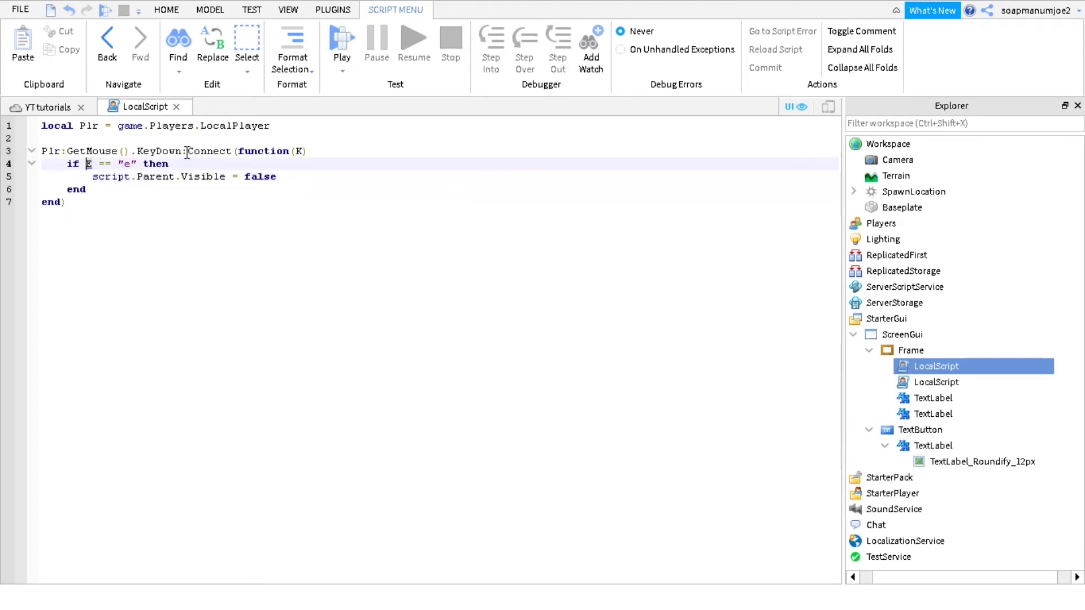
{"action": "key", "text": "BackSpace"}
{"action": "type", "text": "K"}
{"action": "key", "text": "BackSpace"}
{"action": "type", "text": "k"}
{"action": "left_click", "coordinate": [175, 107]}
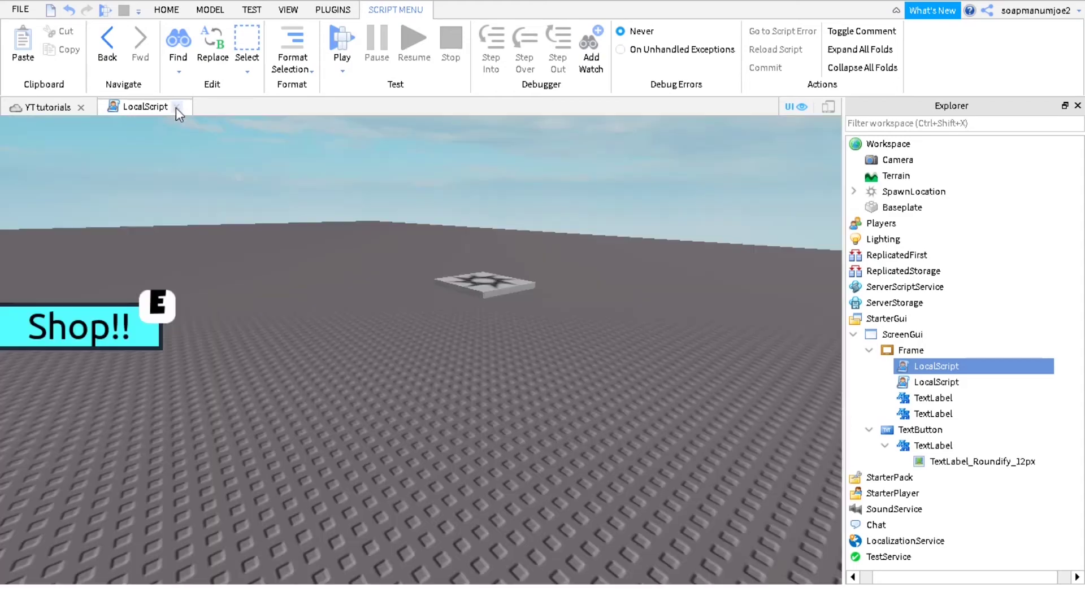
Start a play test and toggle the red shop frame open and closed several times
{"action": "left_click", "coordinate": [251, 9]}
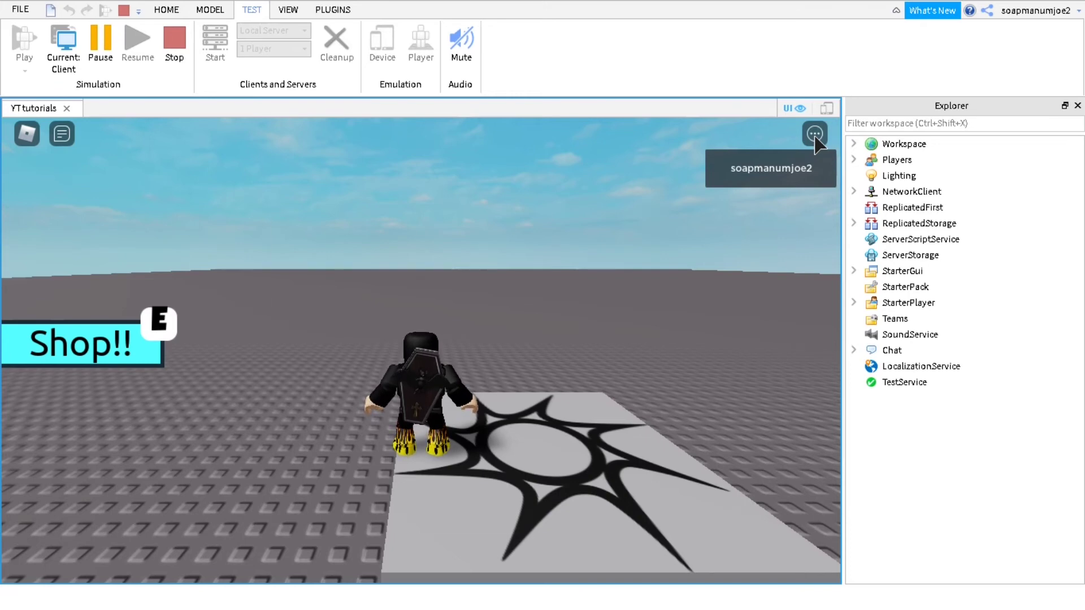
{"action": "key", "text": "k"}
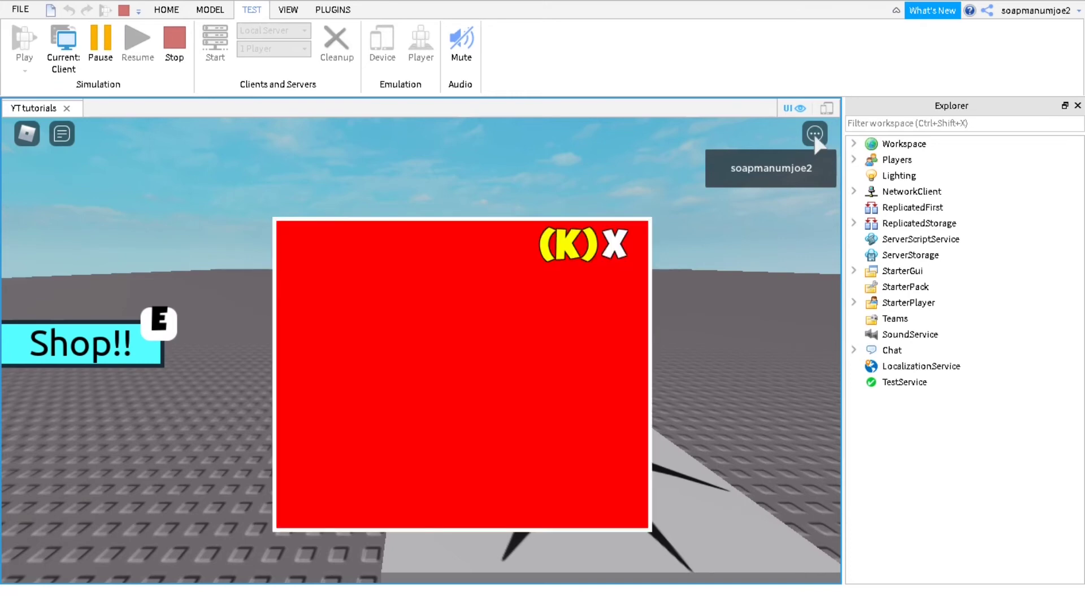
{"action": "key", "text": "k"}
{"action": "key", "text": "k"}
{"action": "key", "text": "k"}
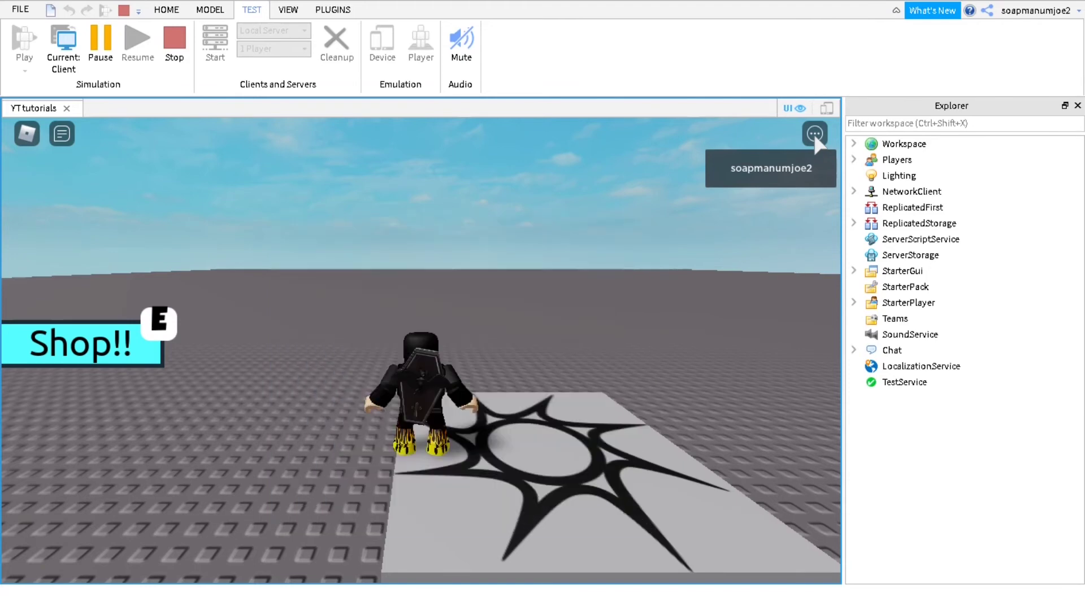
{"action": "key", "text": "k"}
{"action": "key", "text": "k"}
{"action": "key", "text": "k"}
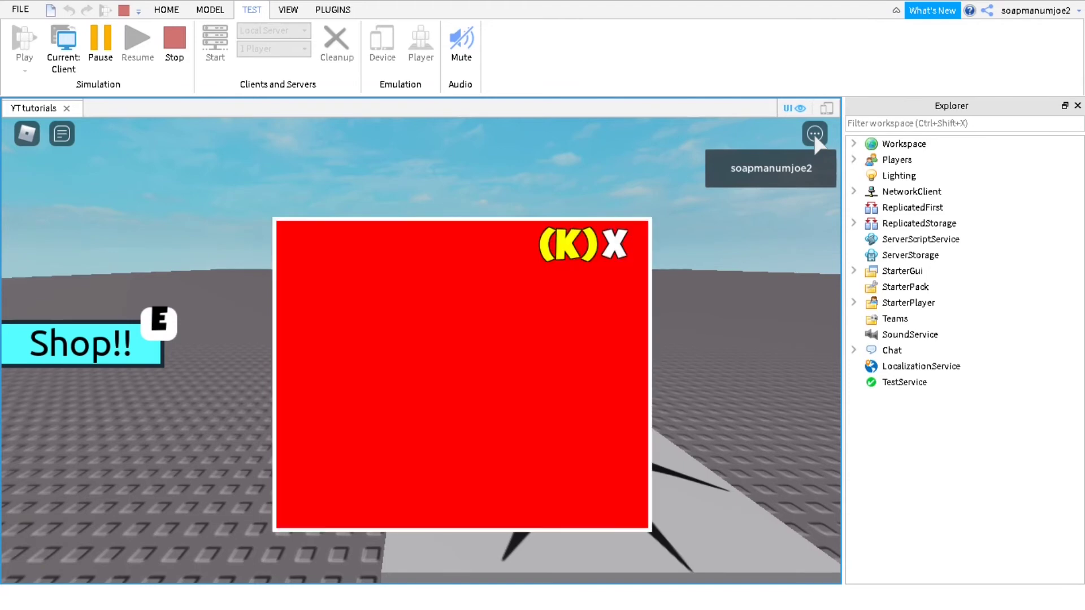
{"action": "key", "text": "k"}
{"action": "key", "text": "k"}
{"action": "key", "text": "k"}
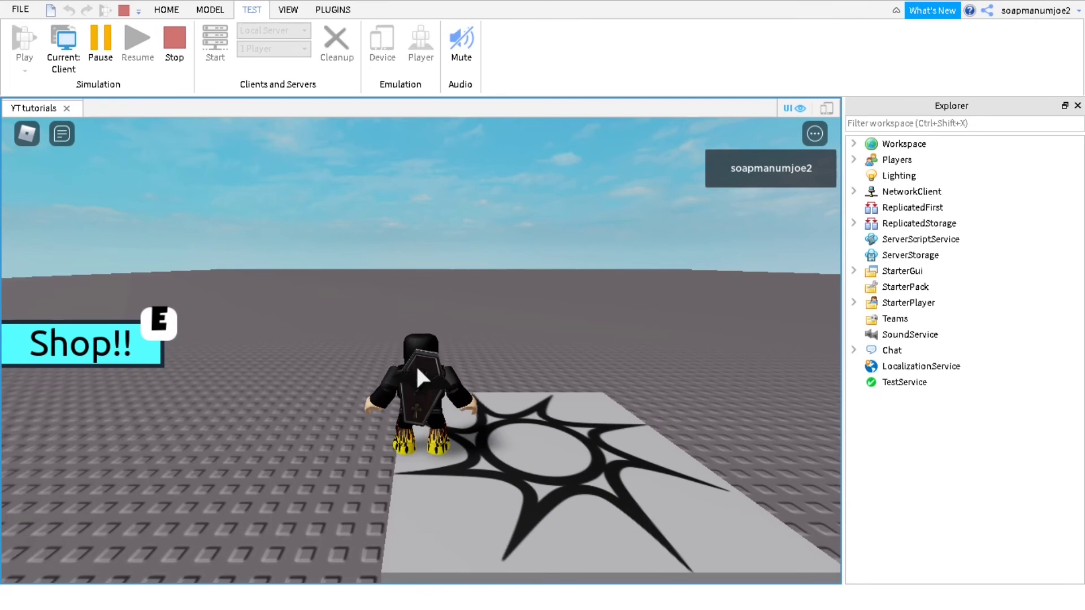
{"action": "key", "text": "k"}
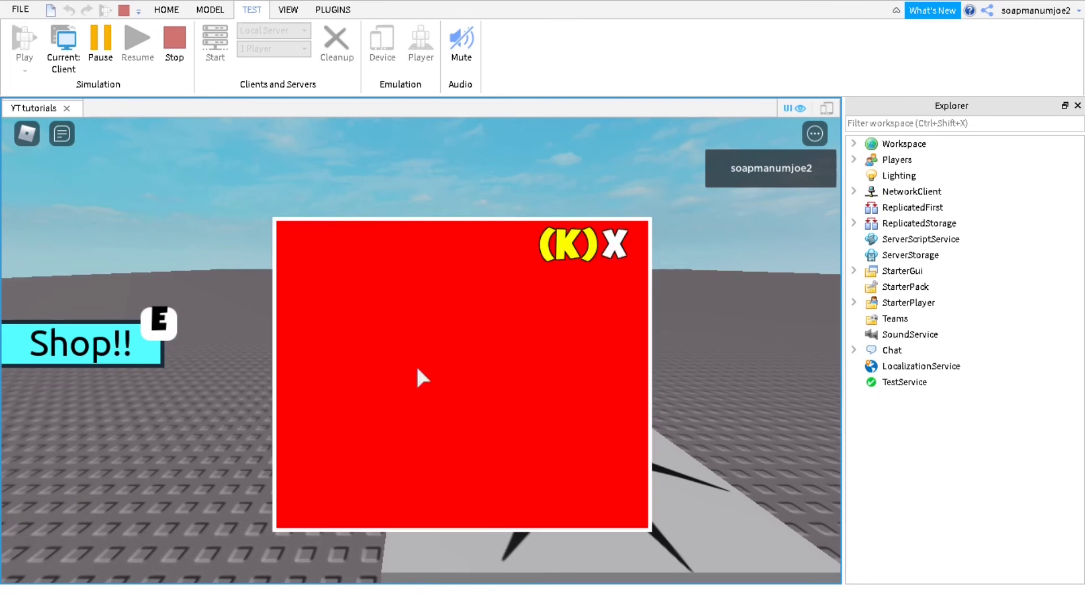
{"action": "key", "text": "k"}
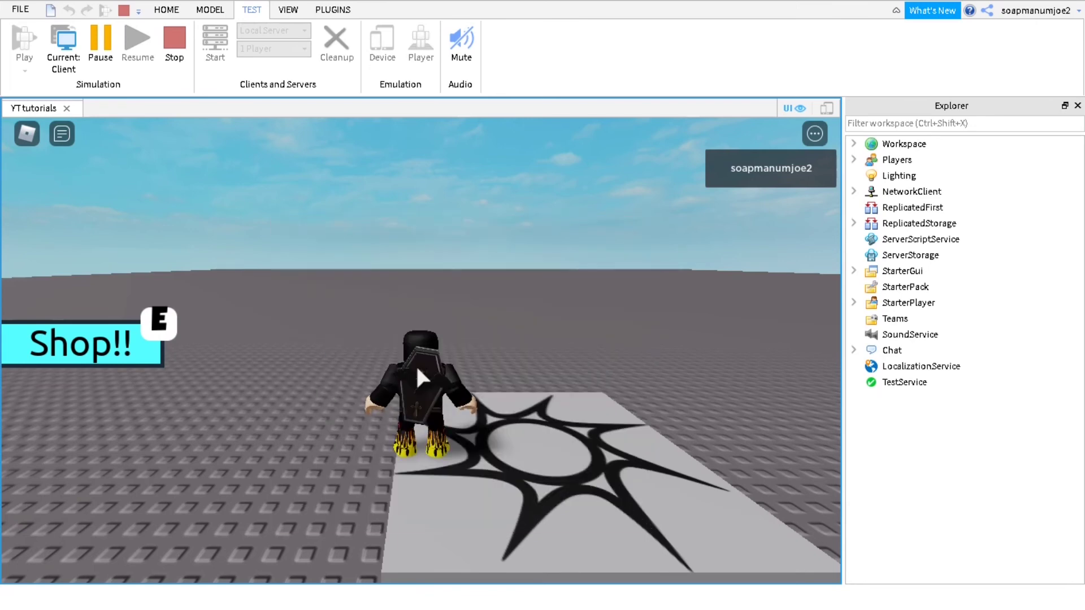
{"action": "key", "text": "k"}
{"action": "key", "text": "k"}
{"action": "key", "text": "k"}
{"action": "key", "text": "k"}
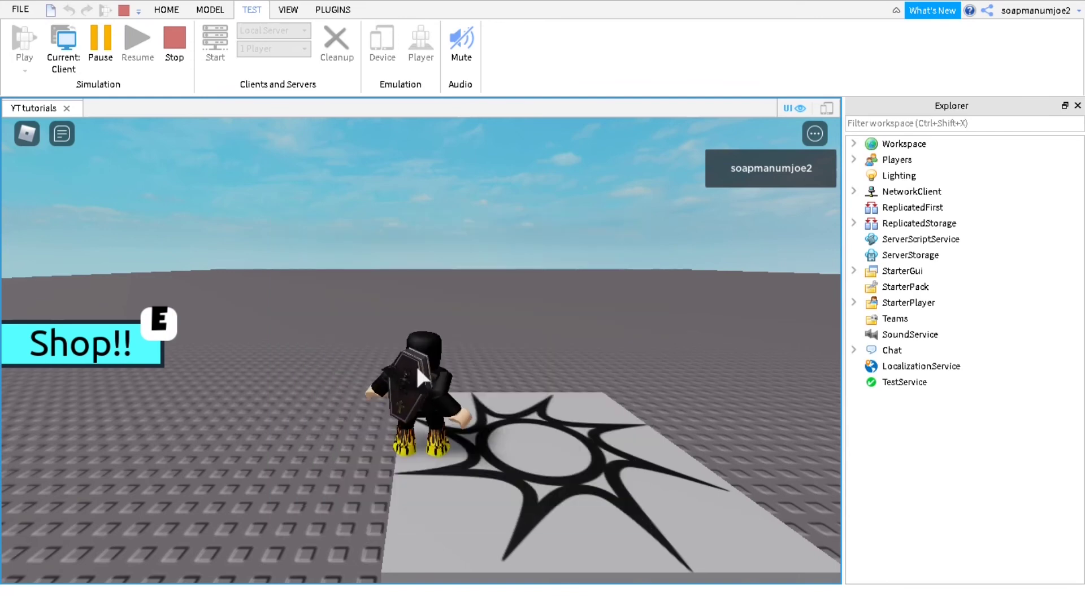
{"action": "key", "text": "k"}
{"action": "key", "text": "k"}
{"action": "right_click_drag", "start_coordinate": [415, 363], "coordinate": [391, 364]}
{"action": "key", "text": "w"}
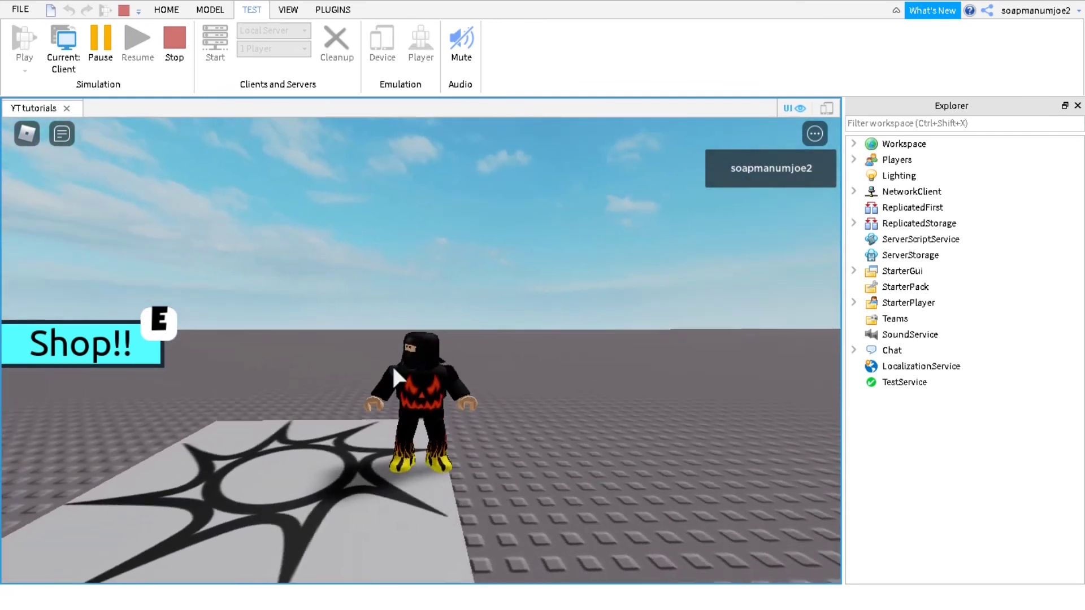
{"action": "key", "text": "s"}
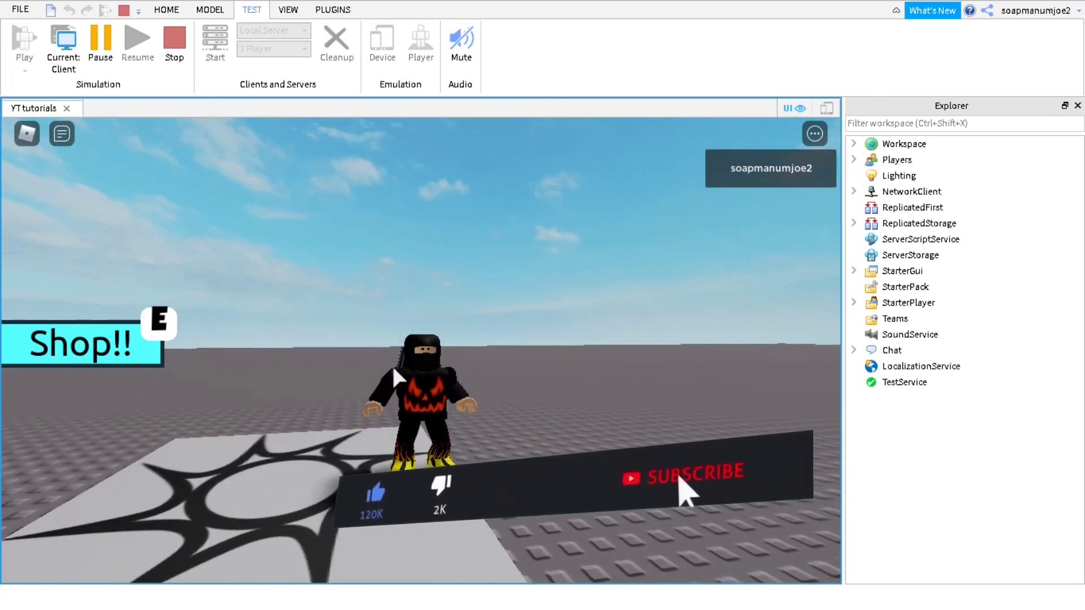
{"action": "right_click_drag", "start_coordinate": [392, 363], "coordinate": [392, 363]}
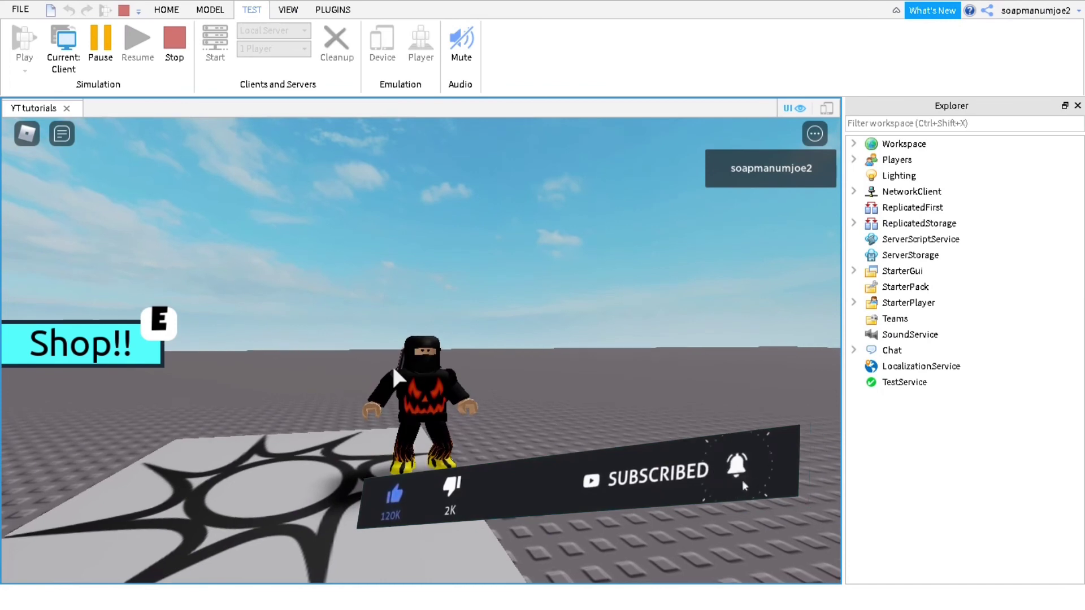